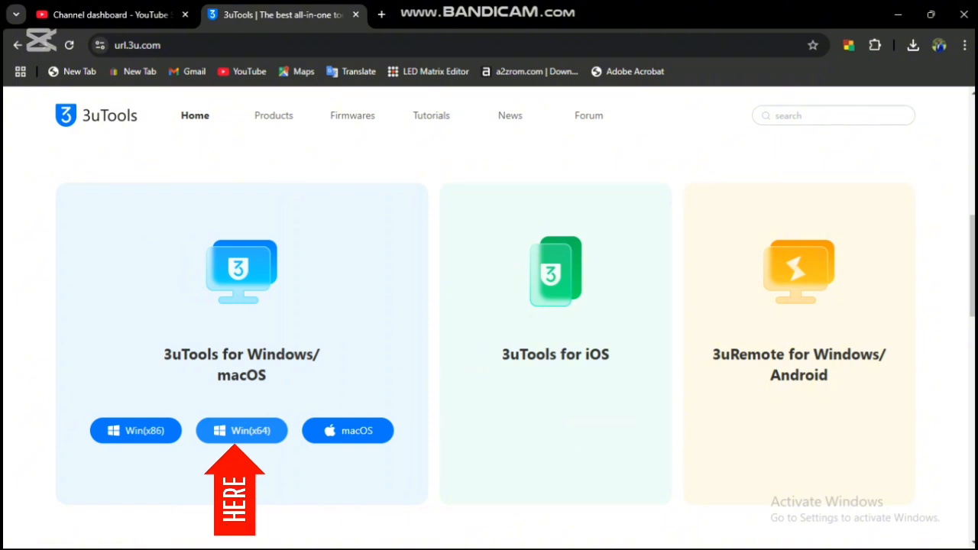
# Download the 64-bit Windows installer of 3uTools and keep the file although it is unverified.
pyautogui.click(242, 431)
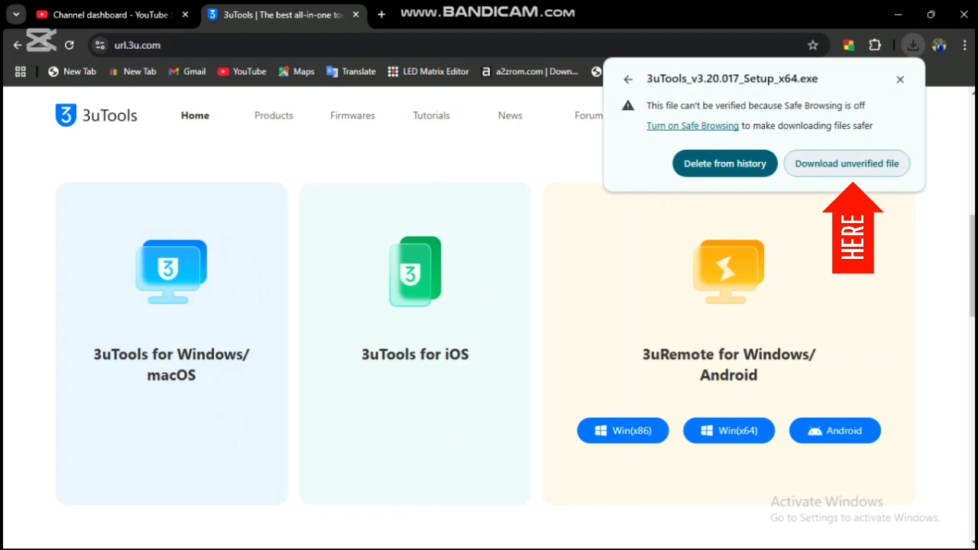
pyautogui.click(847, 164)
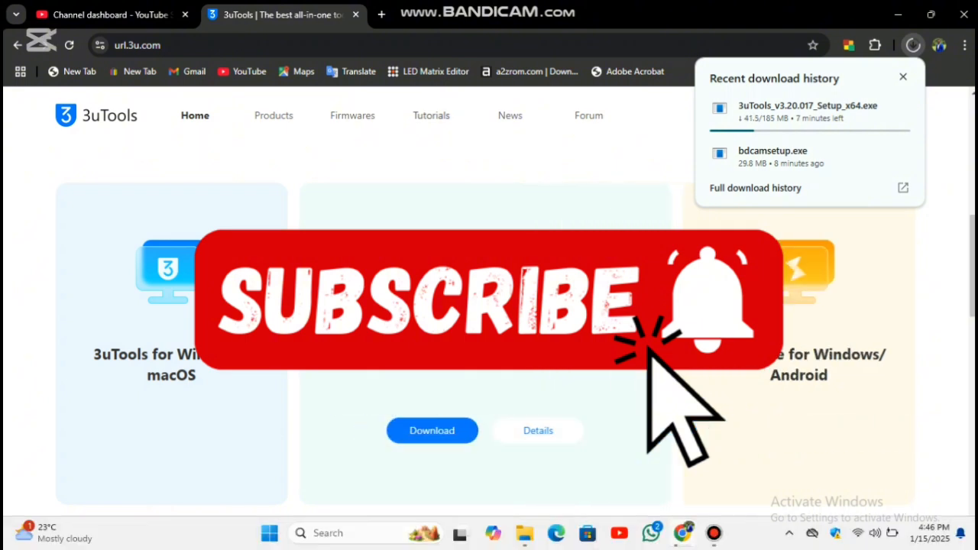
pyautogui.press('XF86MonBrightnessDown')
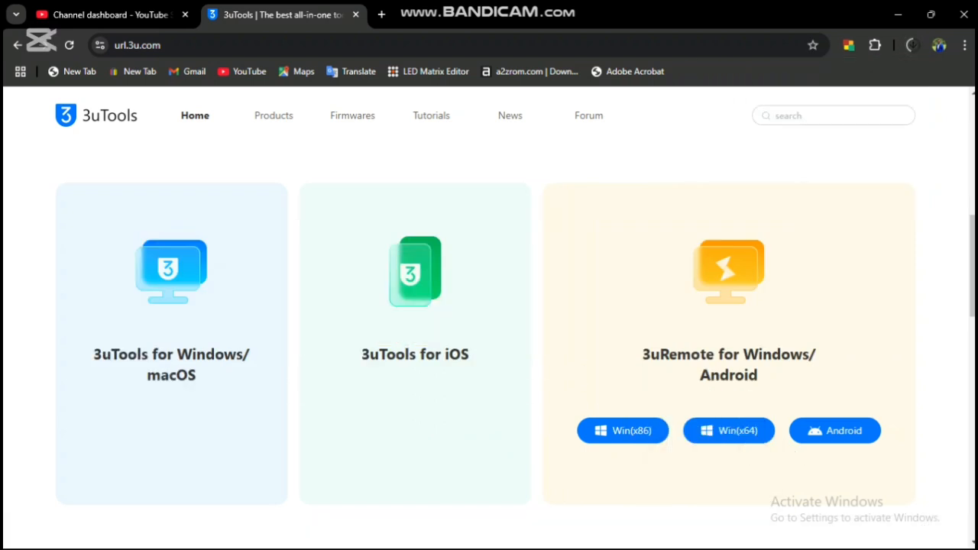
# Show the downloaded 3uTools_v3.20.017_Setup_x64.exe in its Downloads folder.
pyautogui.click(912, 45)
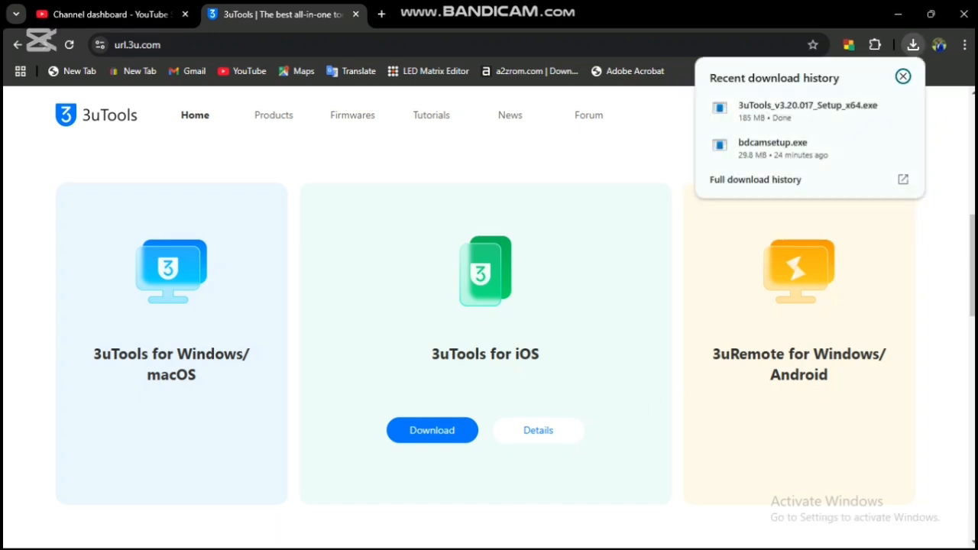
pyautogui.moveTo(875, 107)
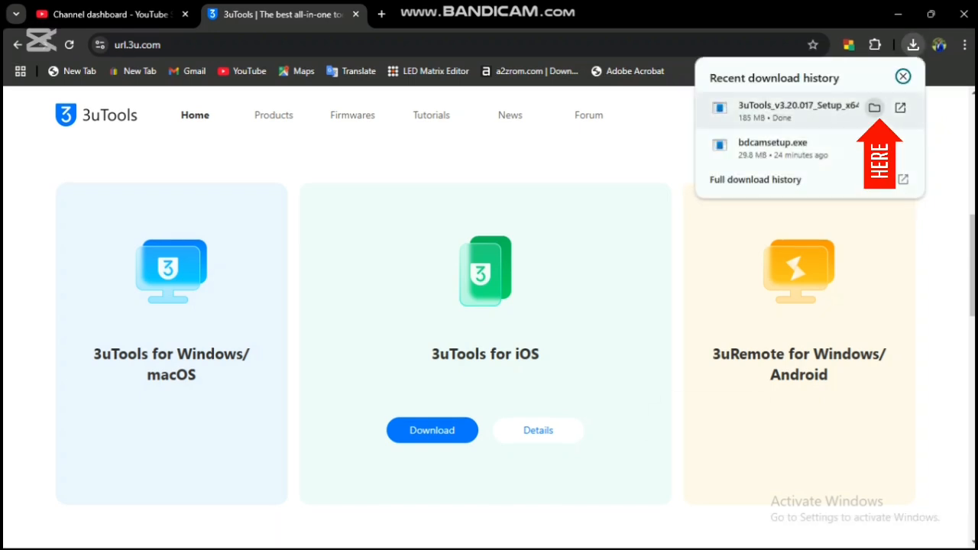
pyautogui.click(875, 107)
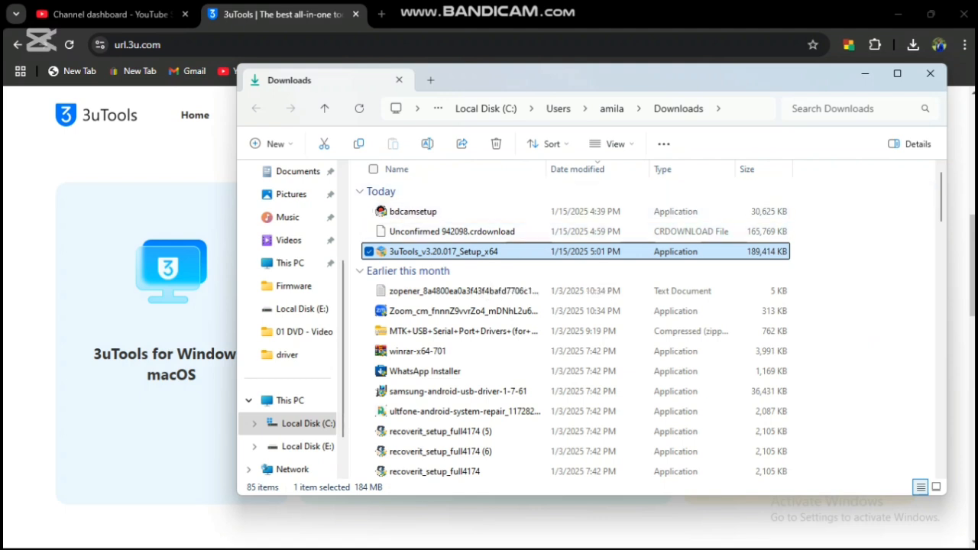
# Run the 3uTools_v3.20.017_Setup_x64 installer as administrator.
pyautogui.press('F2')
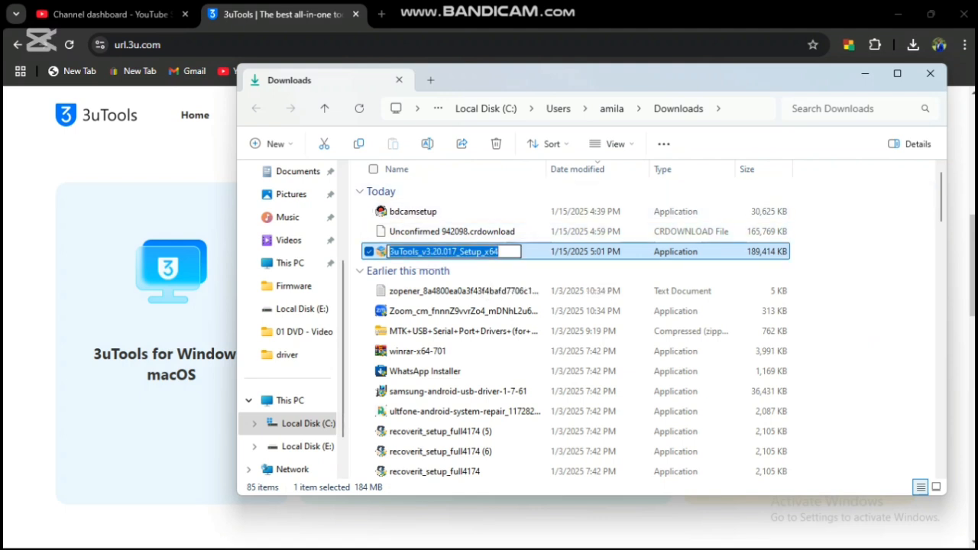
pyautogui.press('Return')
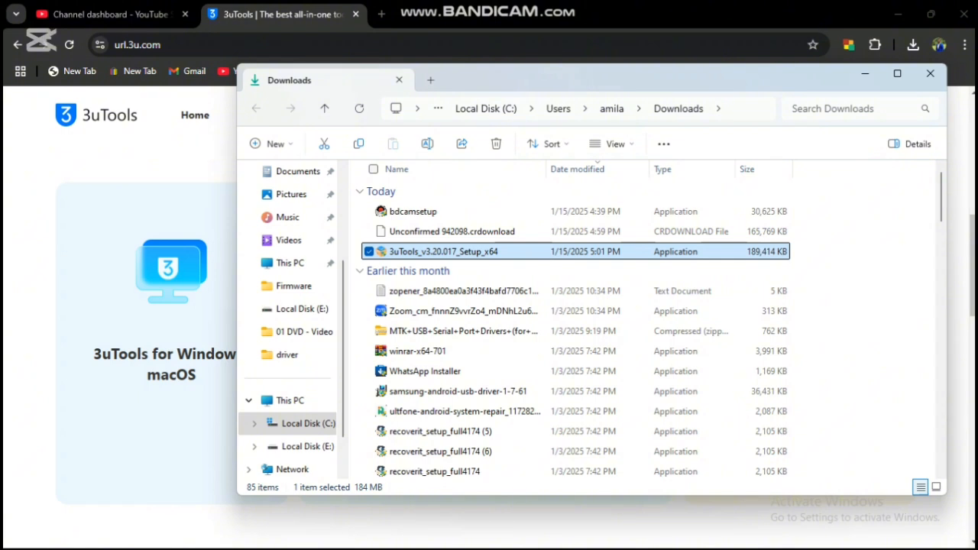
pyautogui.hotkey('shift', 'F10')
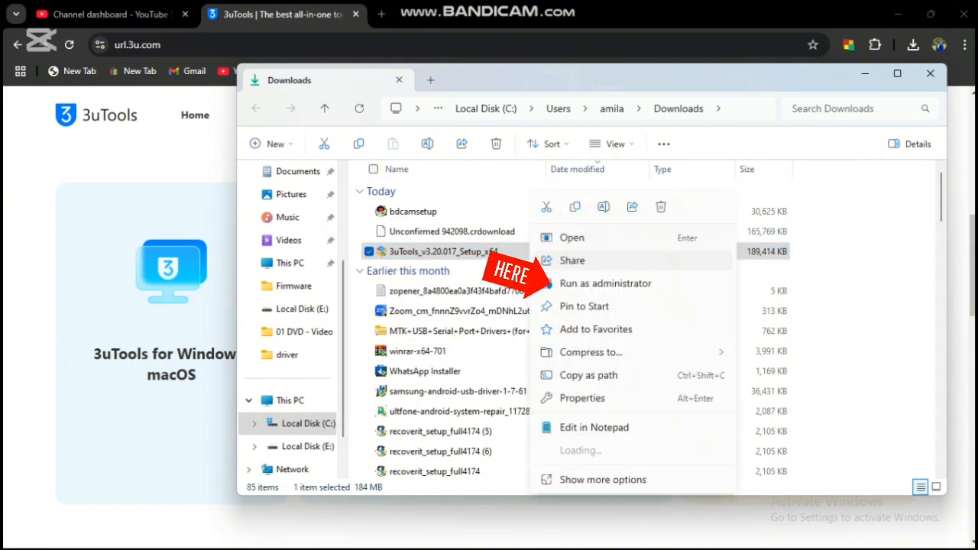
pyautogui.press('Return')
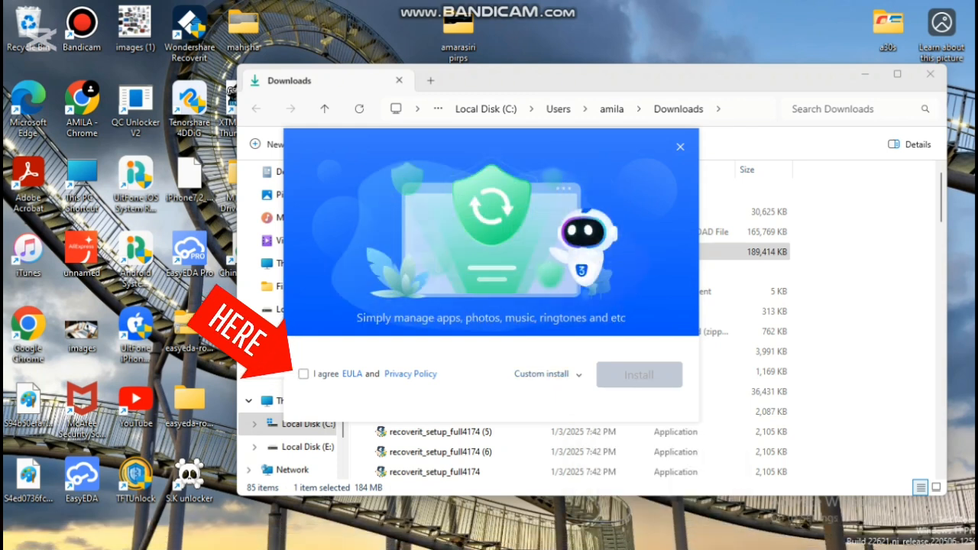
# Start the 3uTools installation with the EULA and Privacy Policy accepted, and close the Downloads window.
pyautogui.click(304, 374)
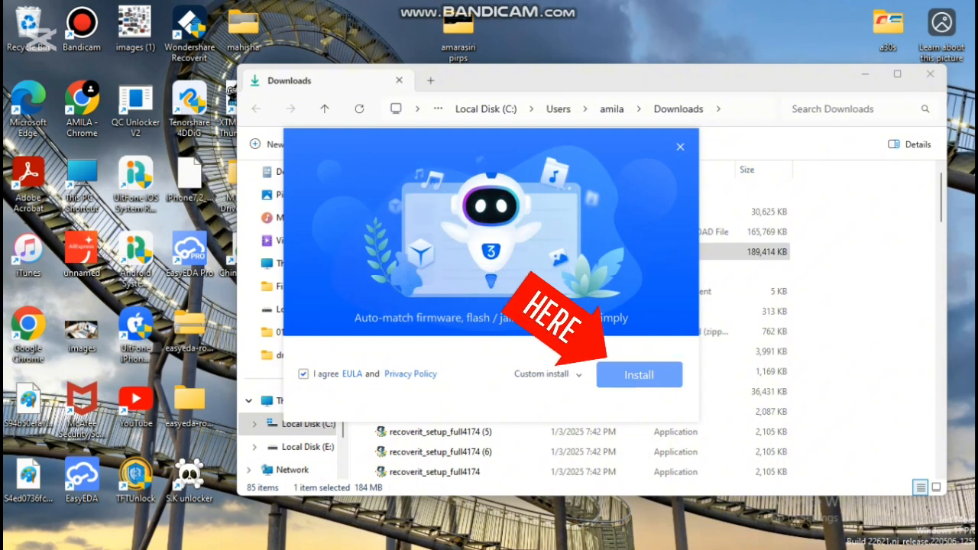
pyautogui.click(639, 374)
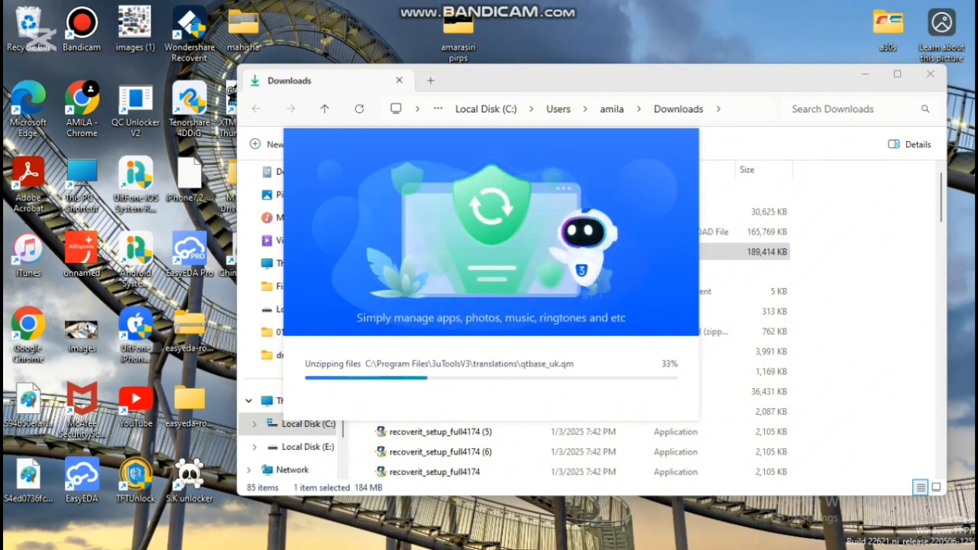
pyautogui.click(930, 74)
pyautogui.rightClick(797, 216)
pyautogui.press('Escape')
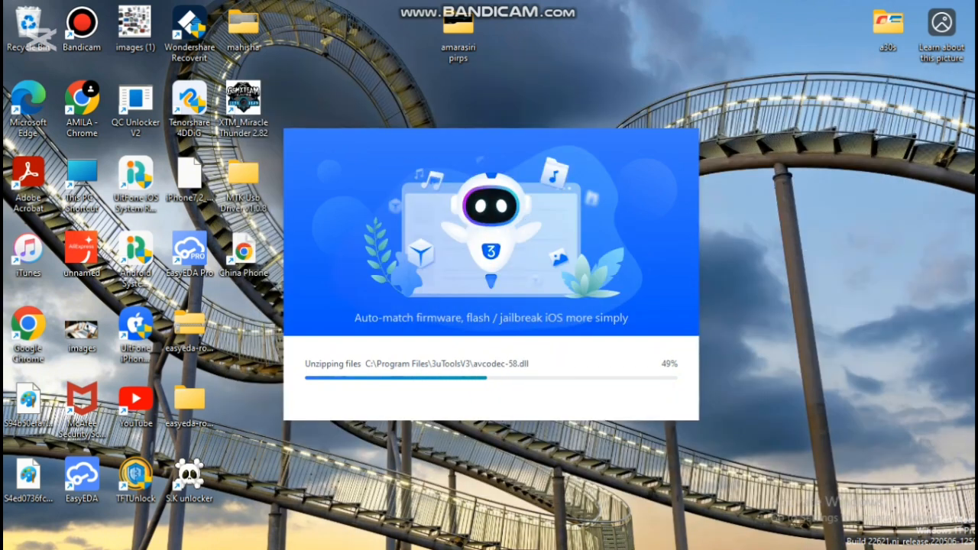
pyautogui.rightClick(838, 272)
pyautogui.click(883, 330)
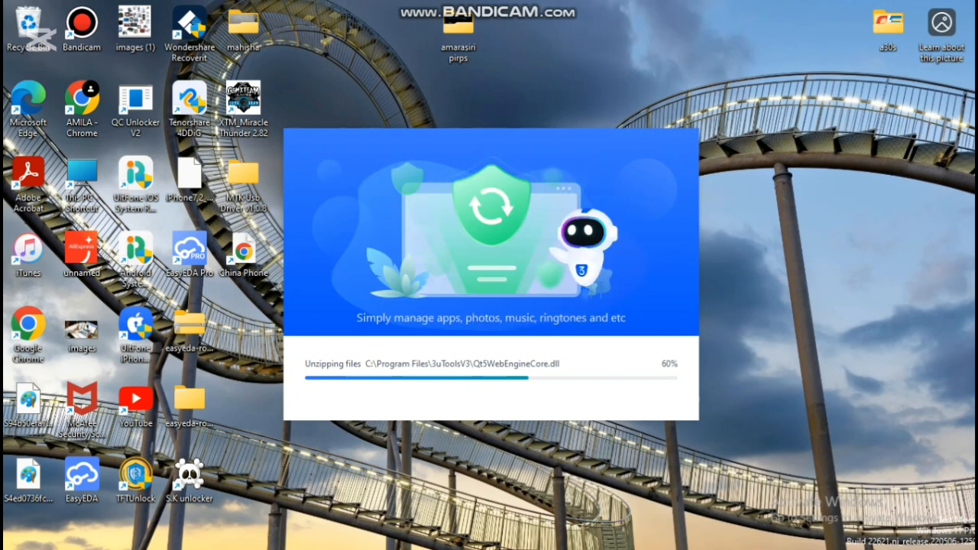
pyautogui.rightClick(741, 234)
pyautogui.click(787, 292)
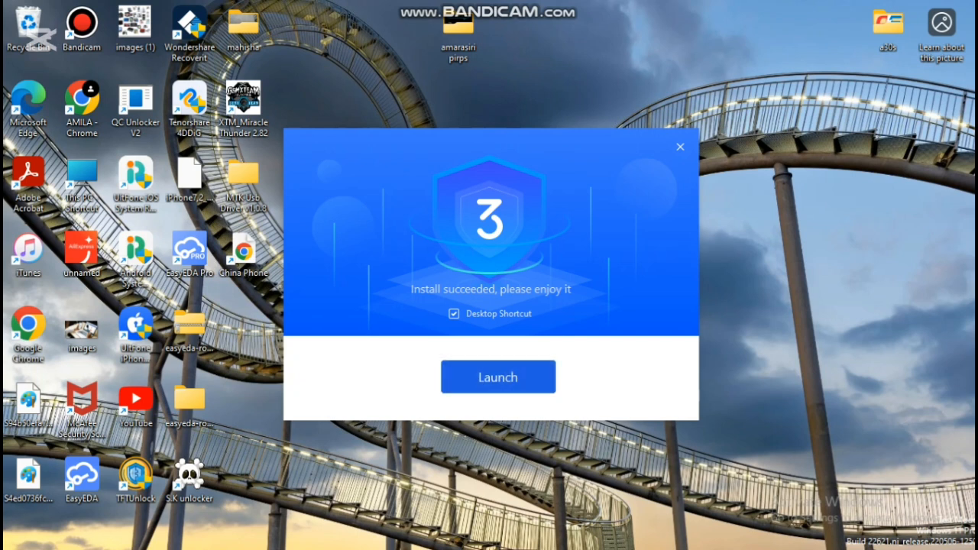
# Finish the installer with the launch option, keeping the desktop shortcut enabled, and refresh the desktop.
pyautogui.click(499, 378)
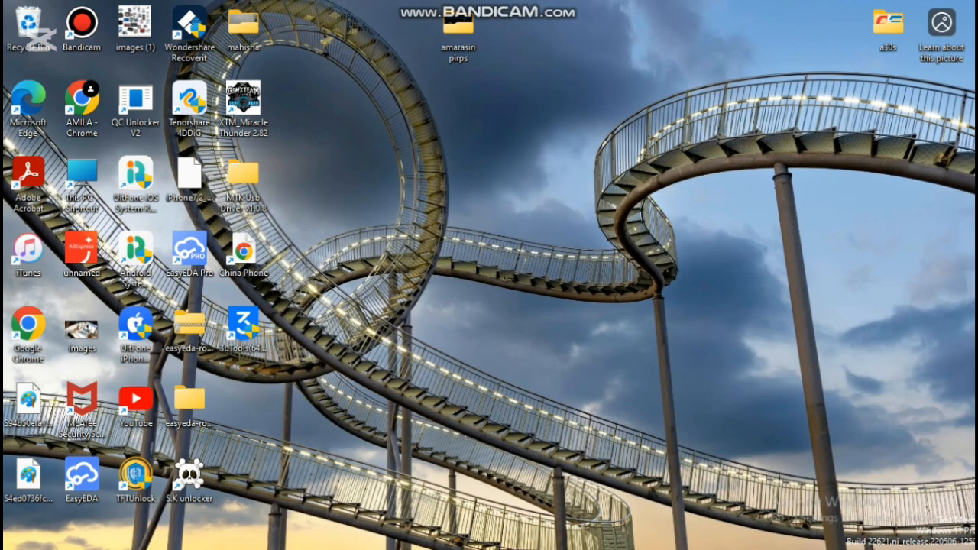
pyautogui.rightClick(403, 191)
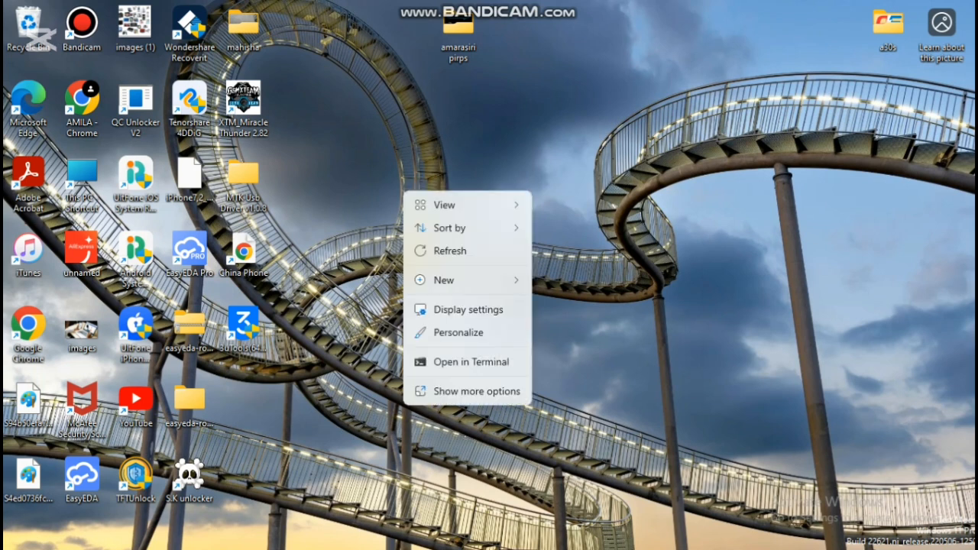
pyautogui.click(451, 250)
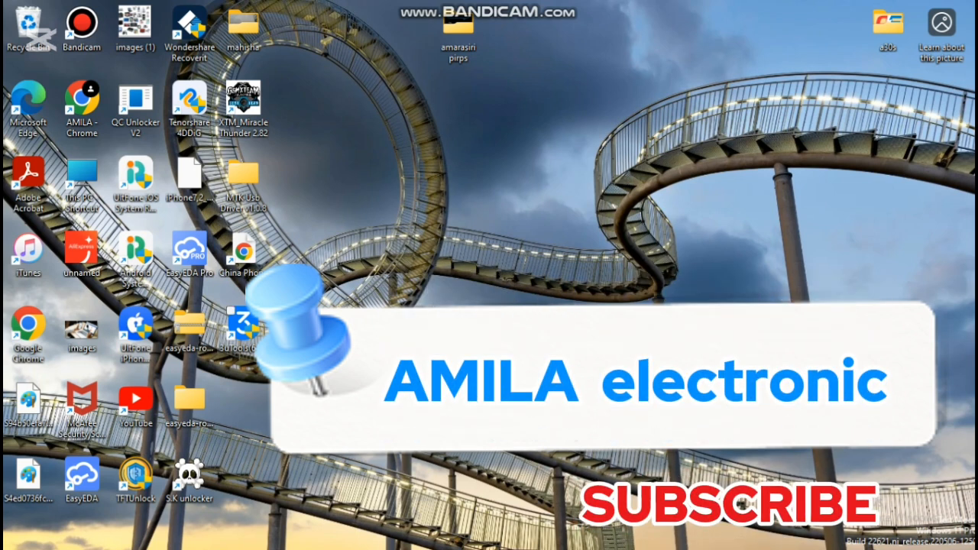
# Move the 3uTools (64bit) shortcut to a free area of the desktop and run it as administrator.
pyautogui.moveTo(243, 325); pyautogui.dragTo(489, 180)
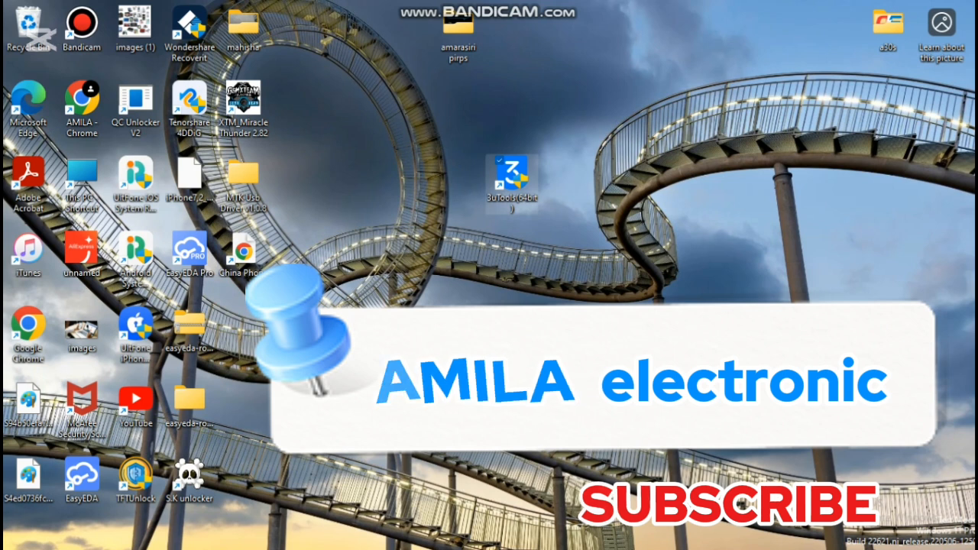
pyautogui.hotkey('shift', 'F10')
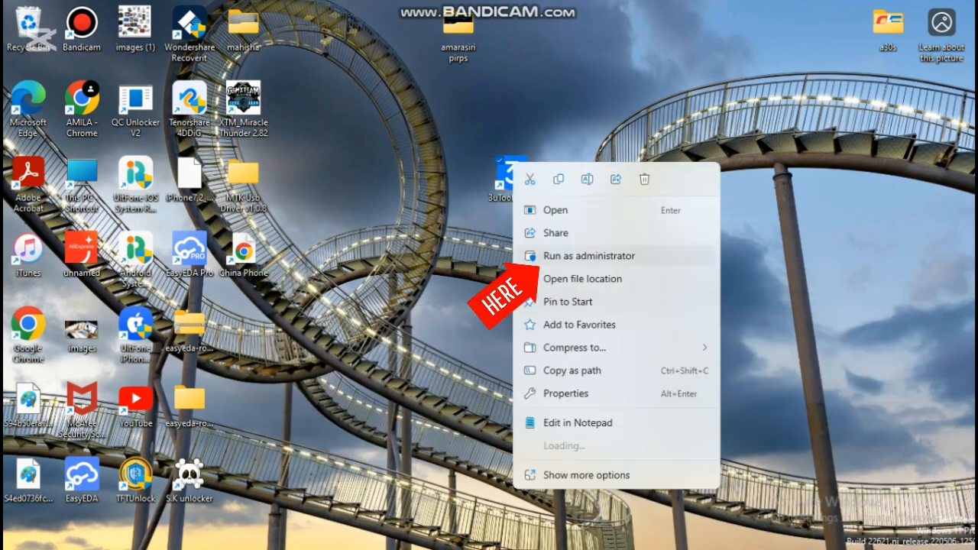
pyautogui.press('Return')
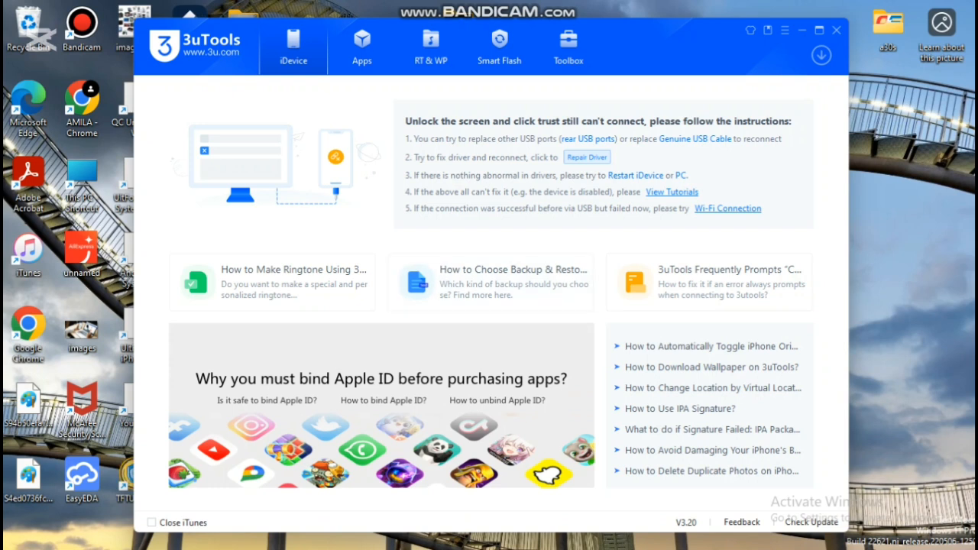
# Look through the Apps, Smart Flash, Toolbox, RT & WP and iDevice sections of 3uTools, and close the program.
pyautogui.click(361, 48)
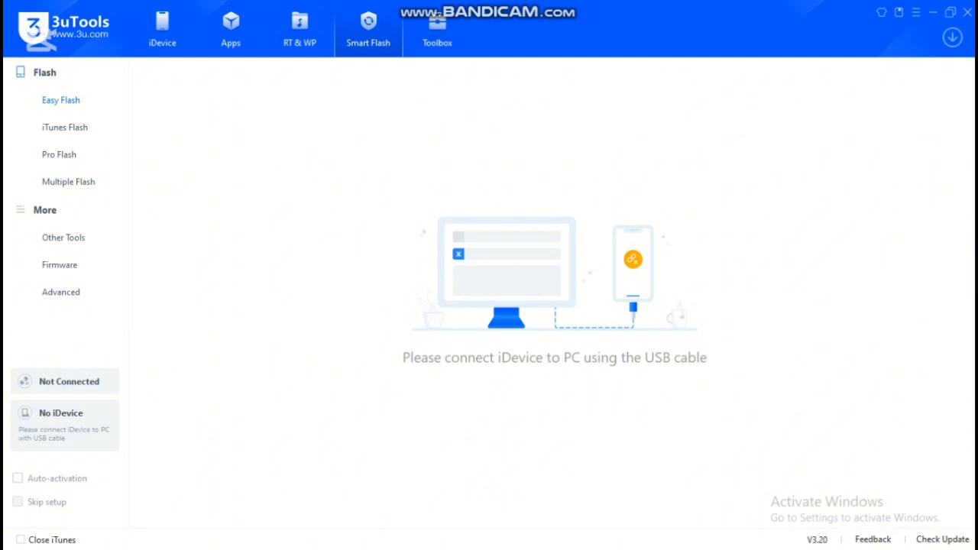
pyautogui.click(437, 35)
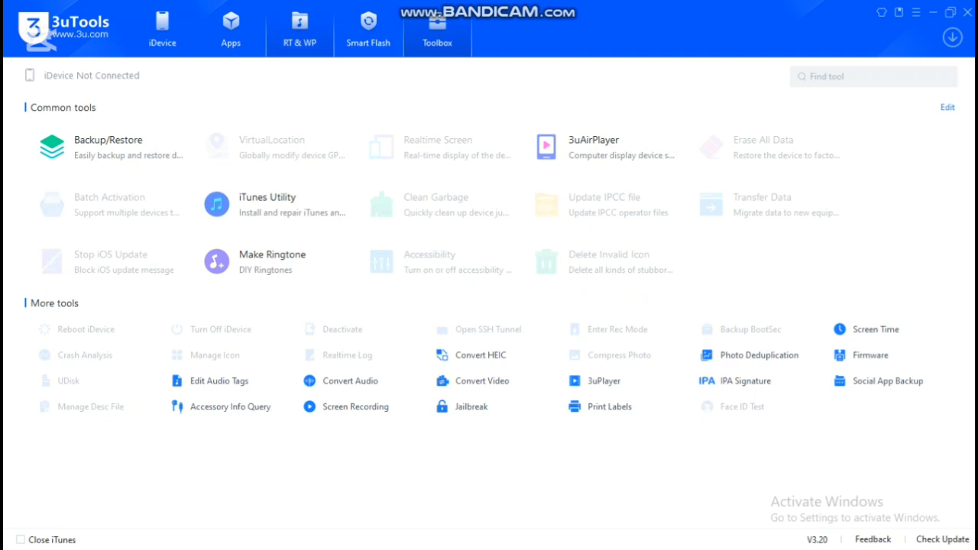
pyautogui.click(299, 35)
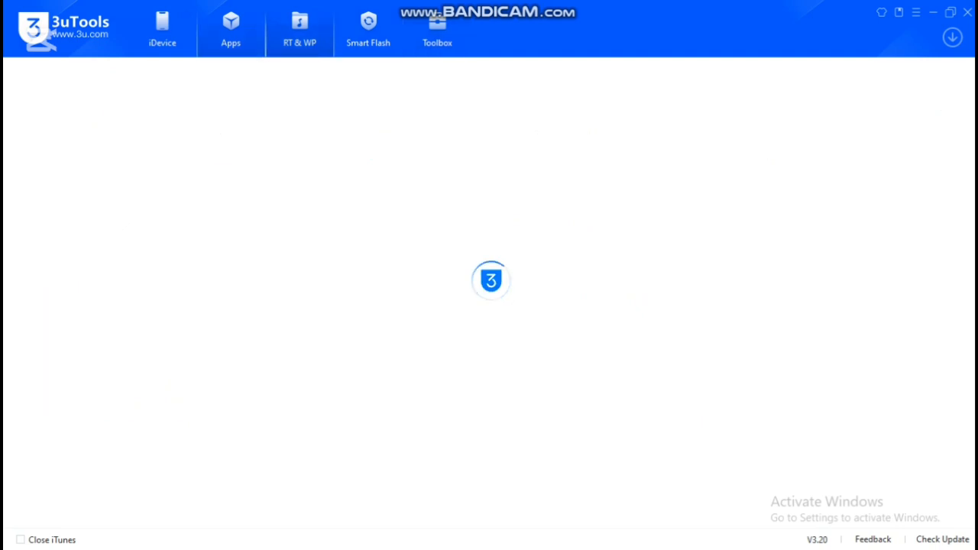
pyautogui.click(231, 34)
pyautogui.click(162, 34)
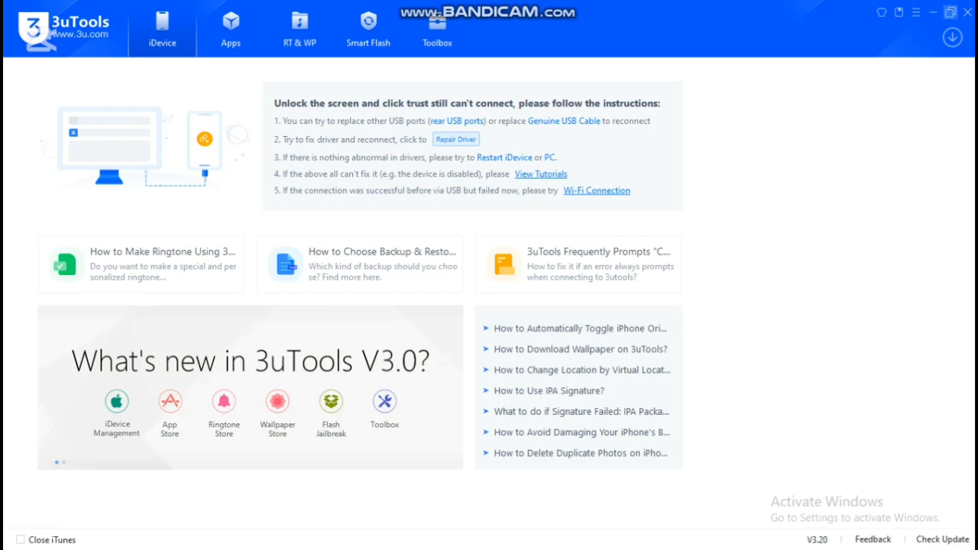
pyautogui.click(967, 13)
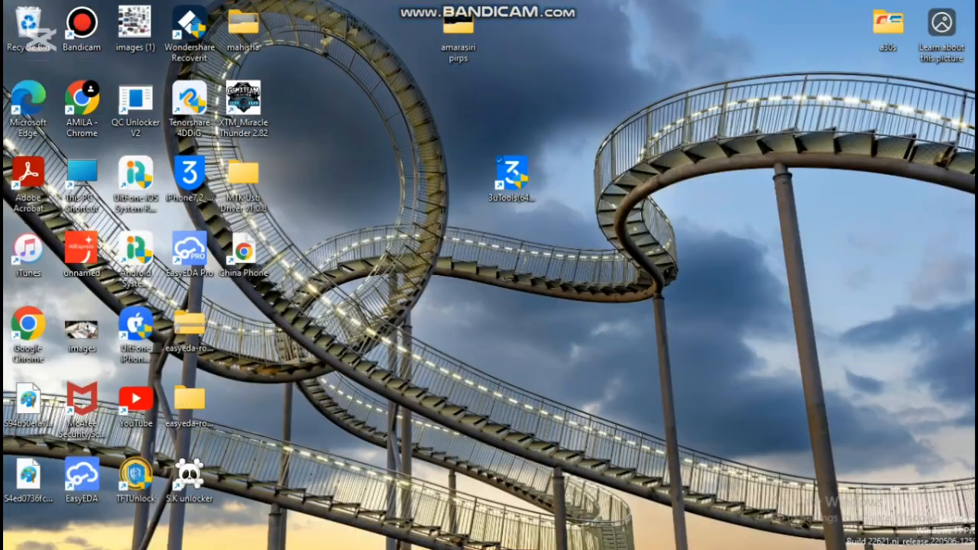